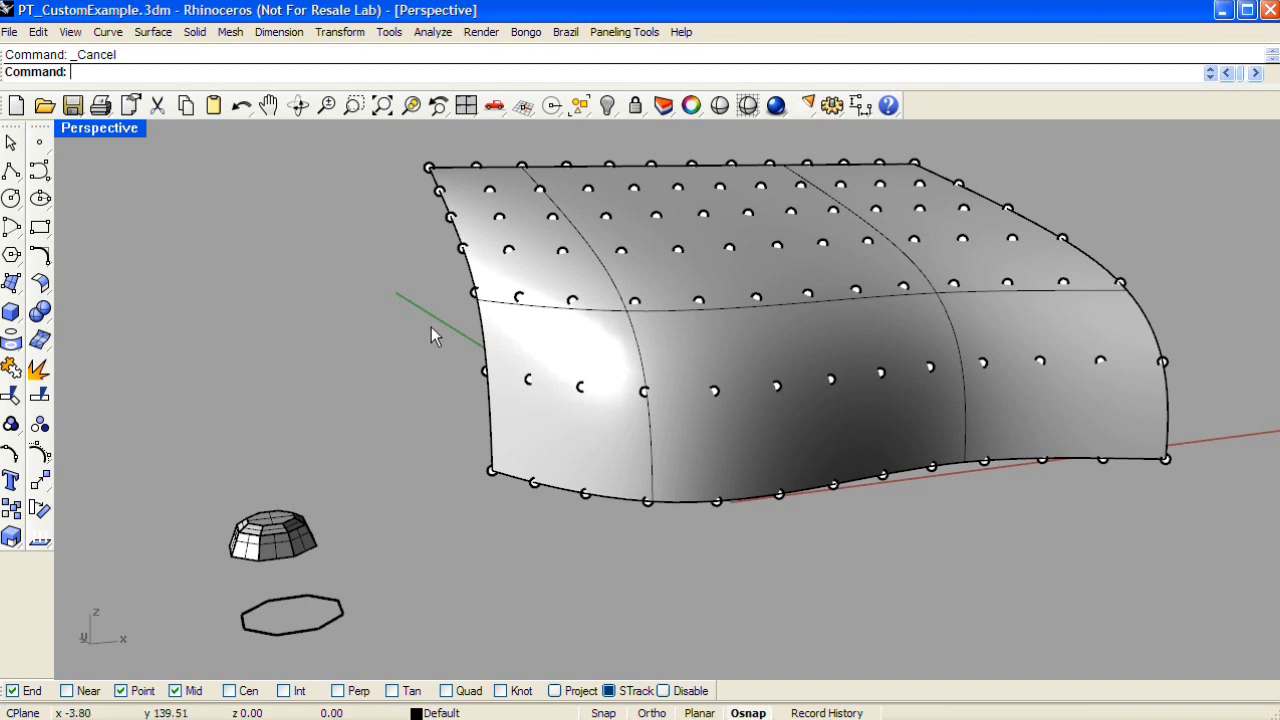
Run Panel Grid Custom on the point grid and curved surface, using the octagon curve as the pattern.
left_click(624, 32)
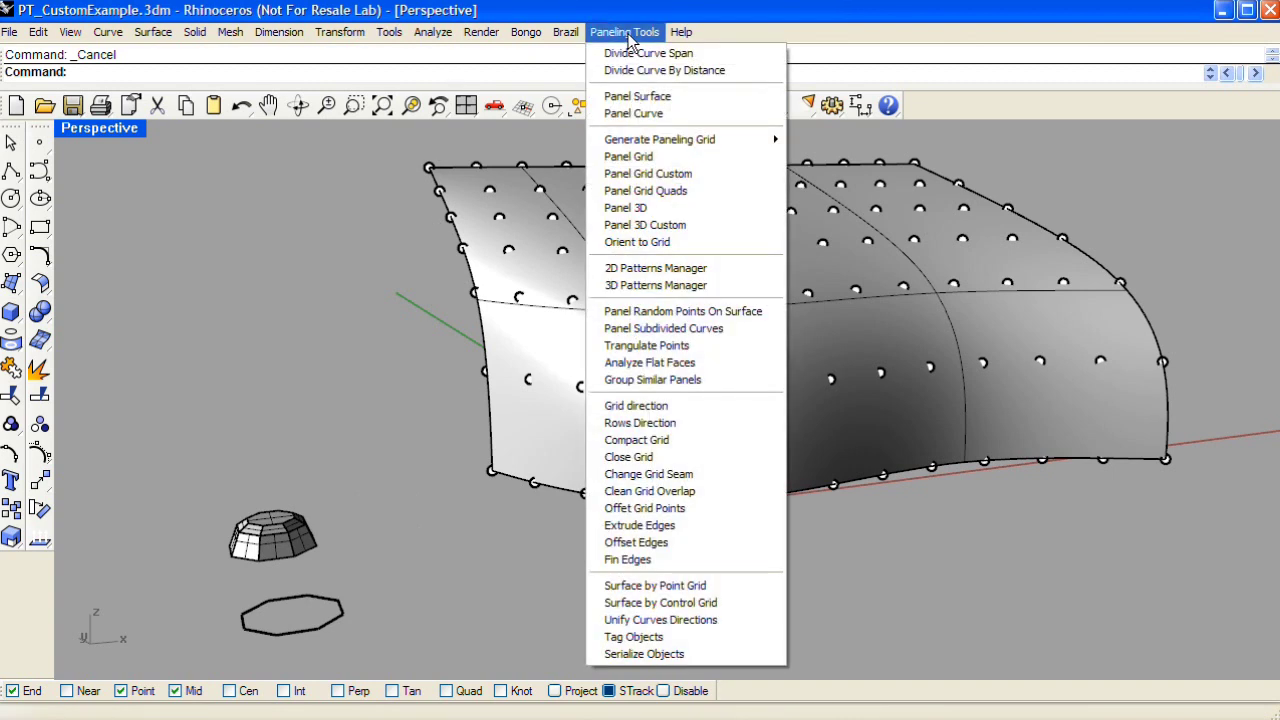
left_click(716, 174)
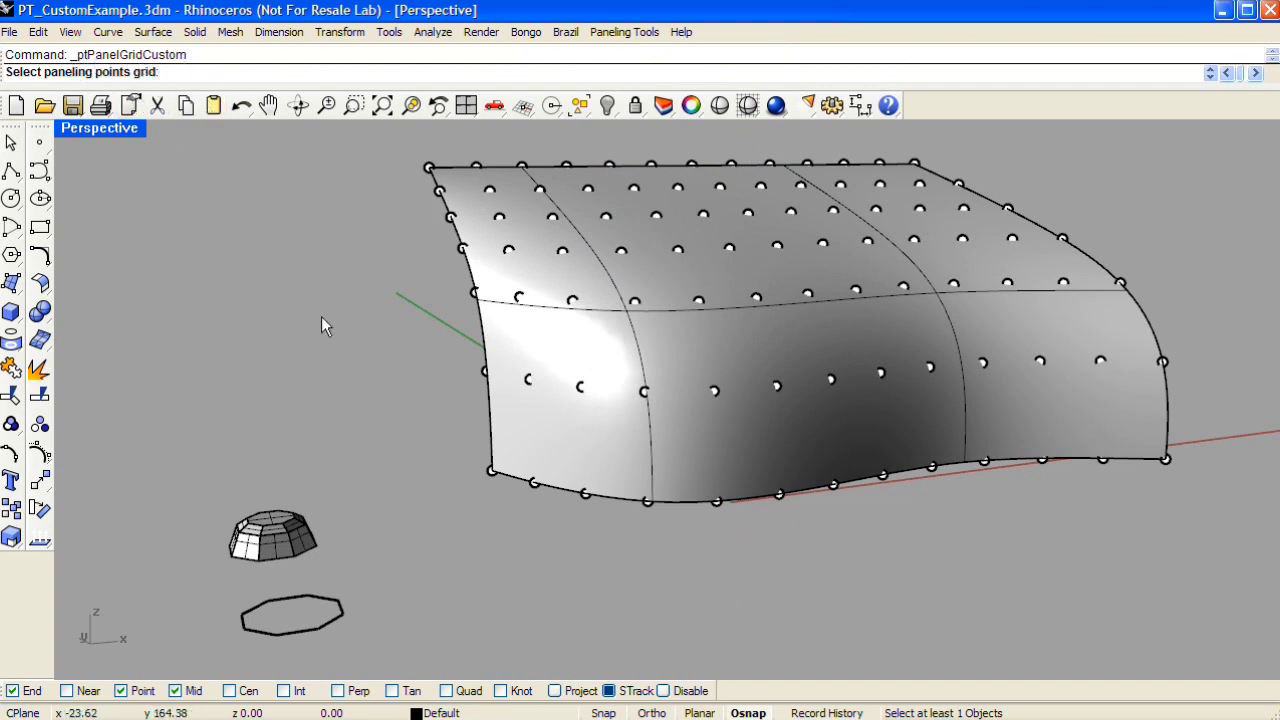
left_click(492, 471)
key("Return")
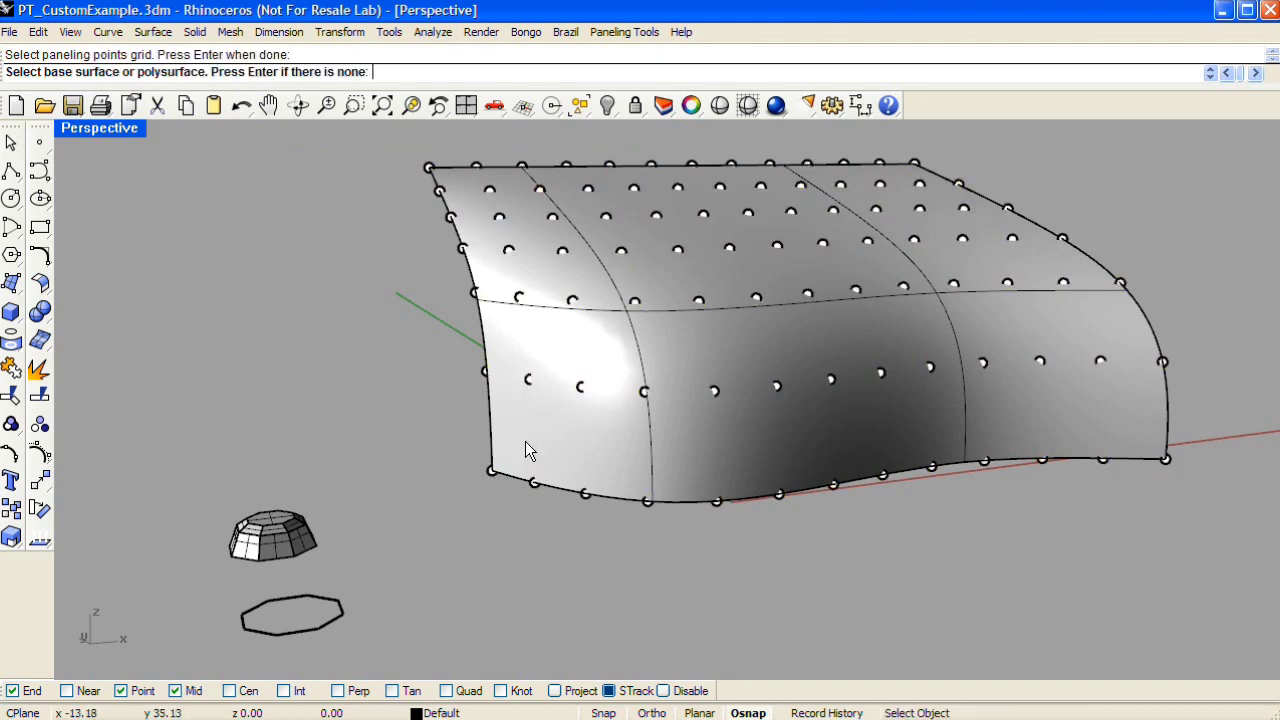
left_click(555, 444)
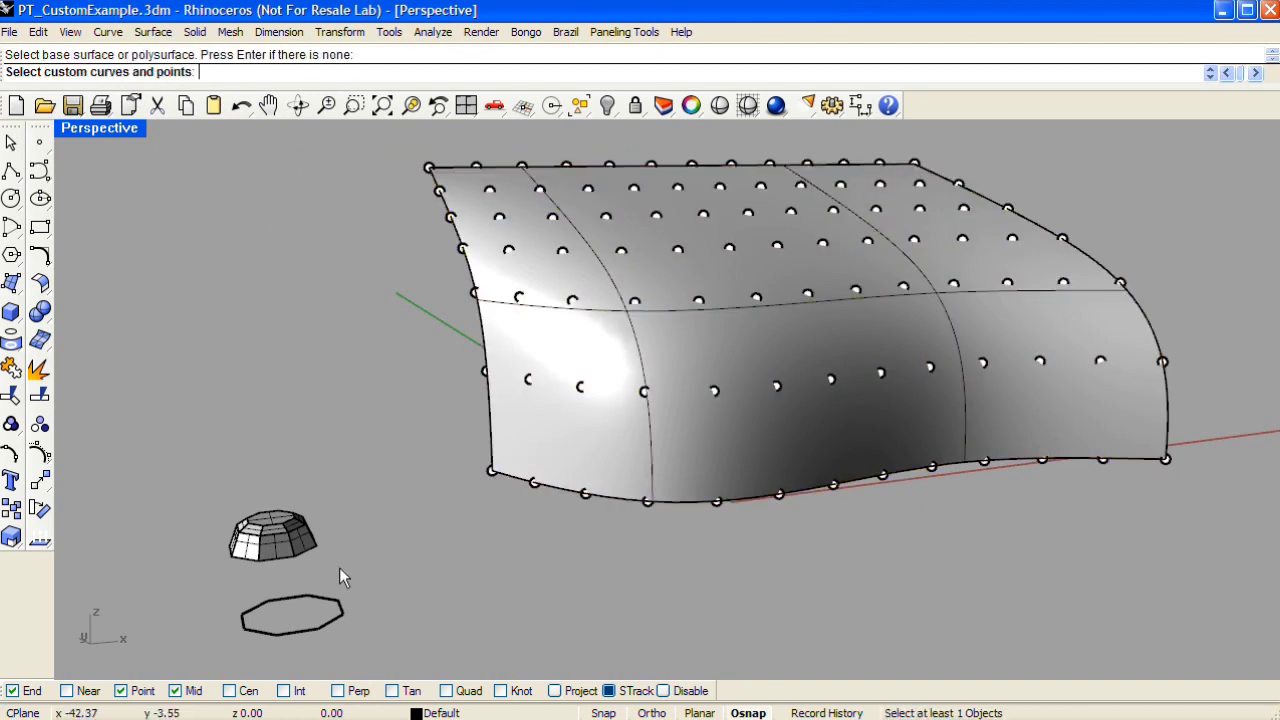
left_click(338, 600)
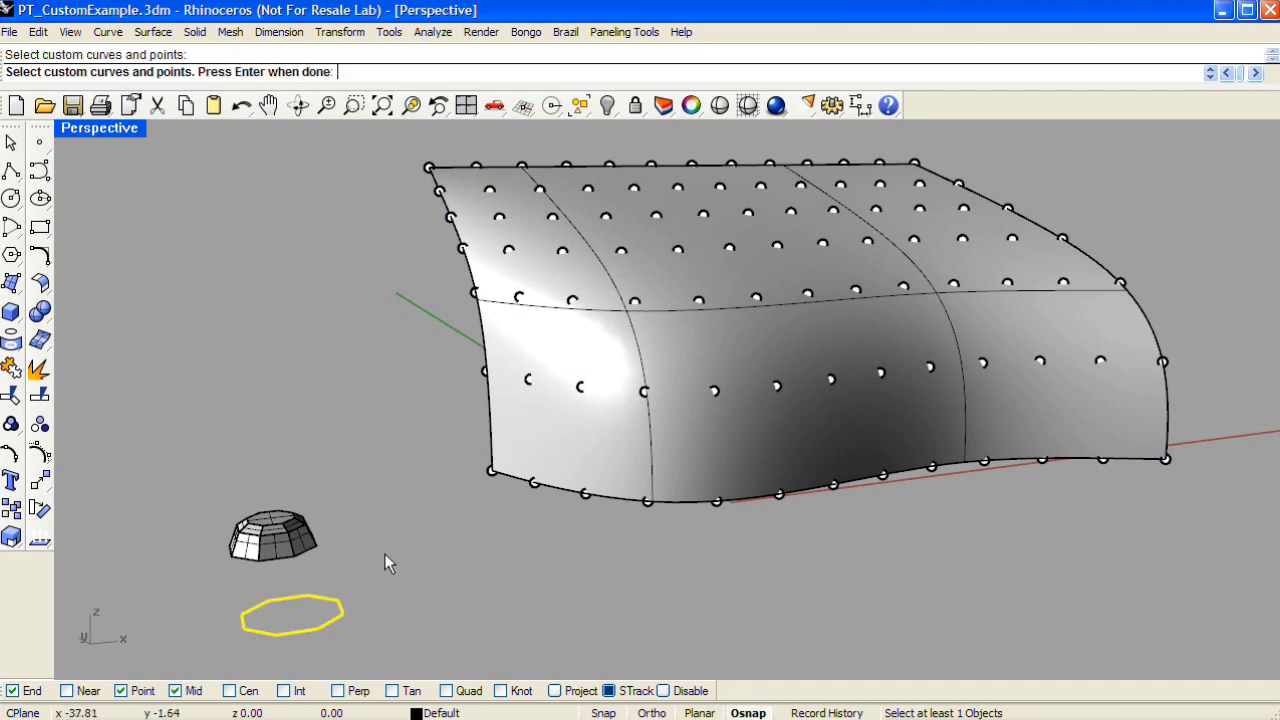
key("Return")
Accept the custom paneling at grid width and height 7.80, producing the octagon-and-diamond pattern.
right_click_drag(419, 540, 408, 449)
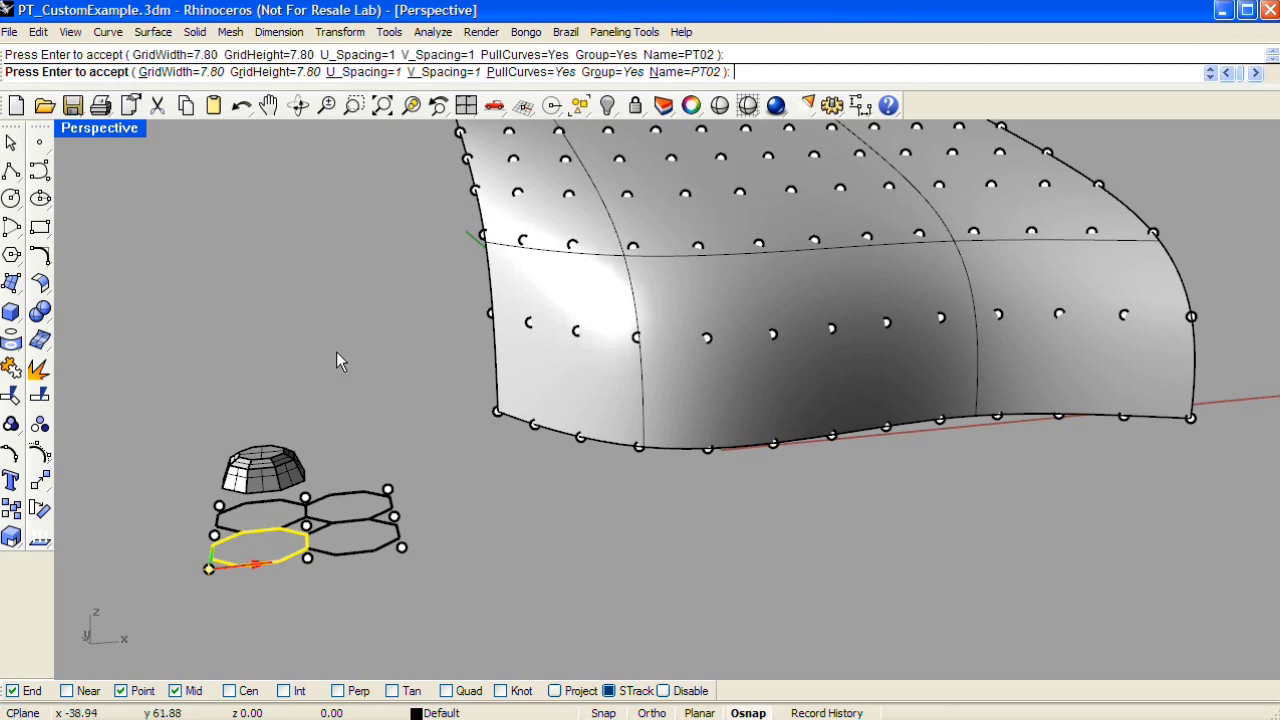
key("Return")
right_click_drag(860, 303, 870, 380, "shift")
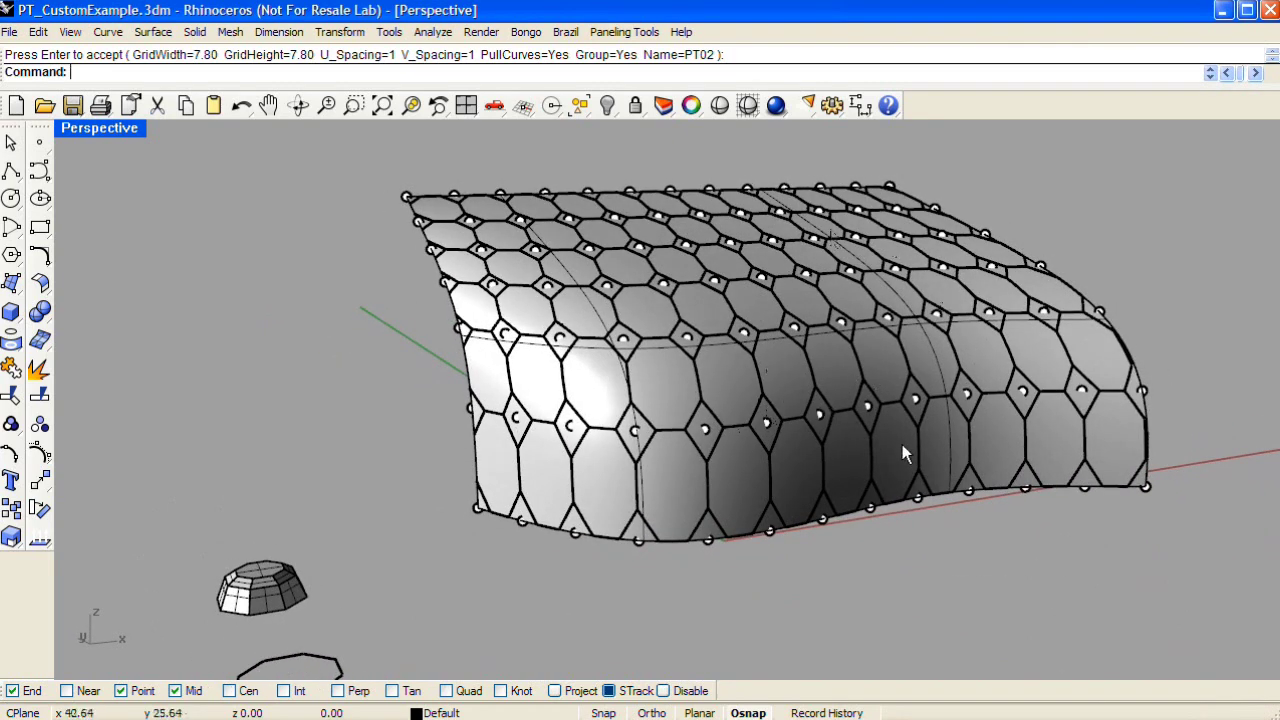
left_click(638, 33)
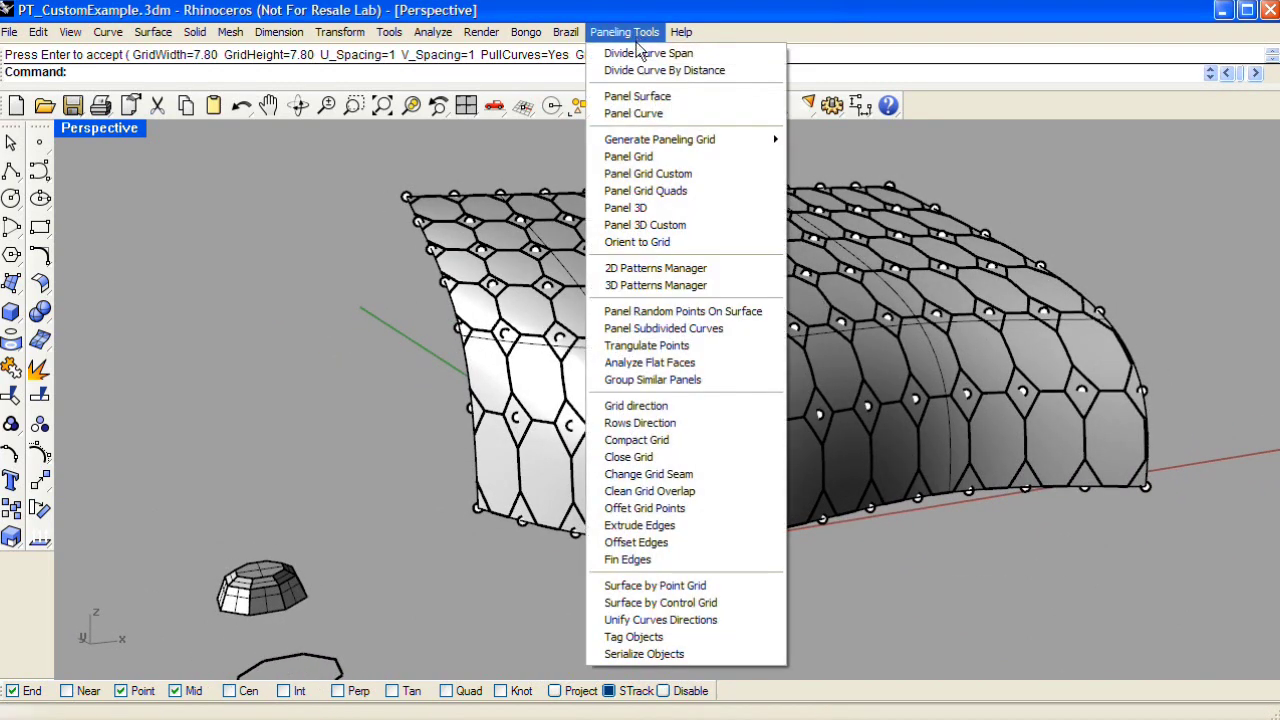
Raise Fin Edges at distance 2 from the octagon-and-diamond panel curves against the curved base surface.
left_click(739, 560)
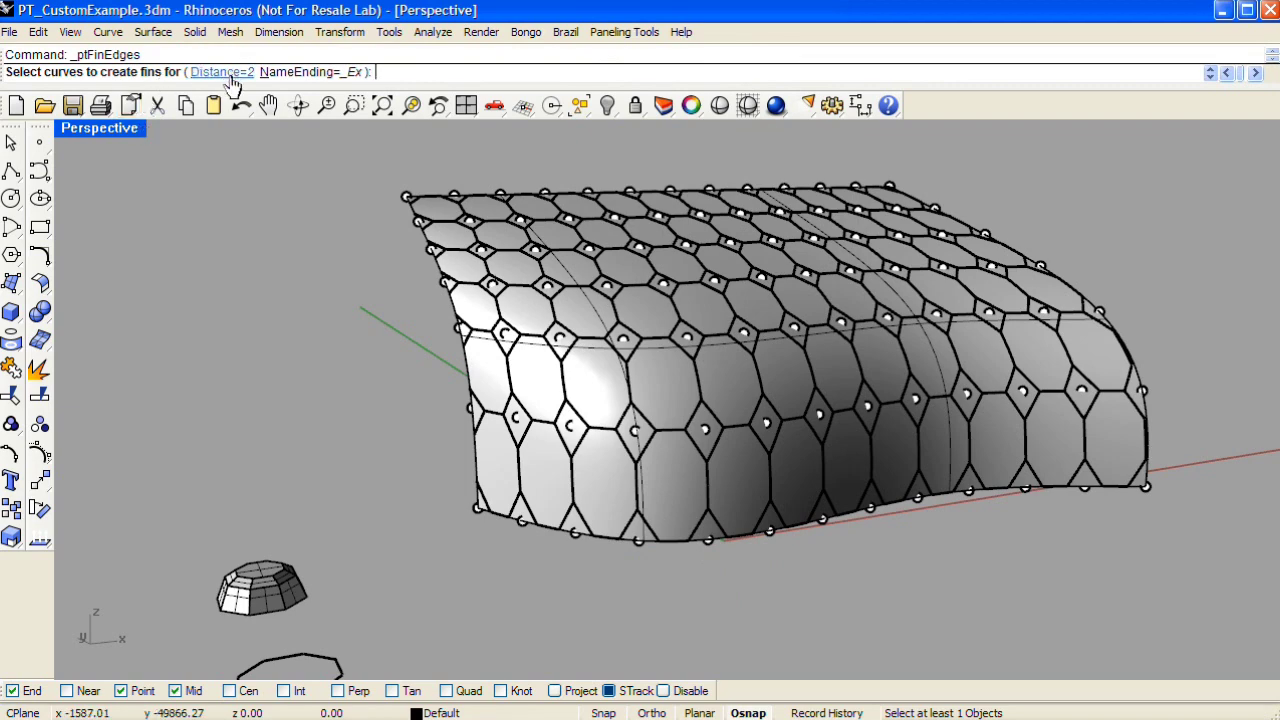
left_click(523, 290)
key("Return")
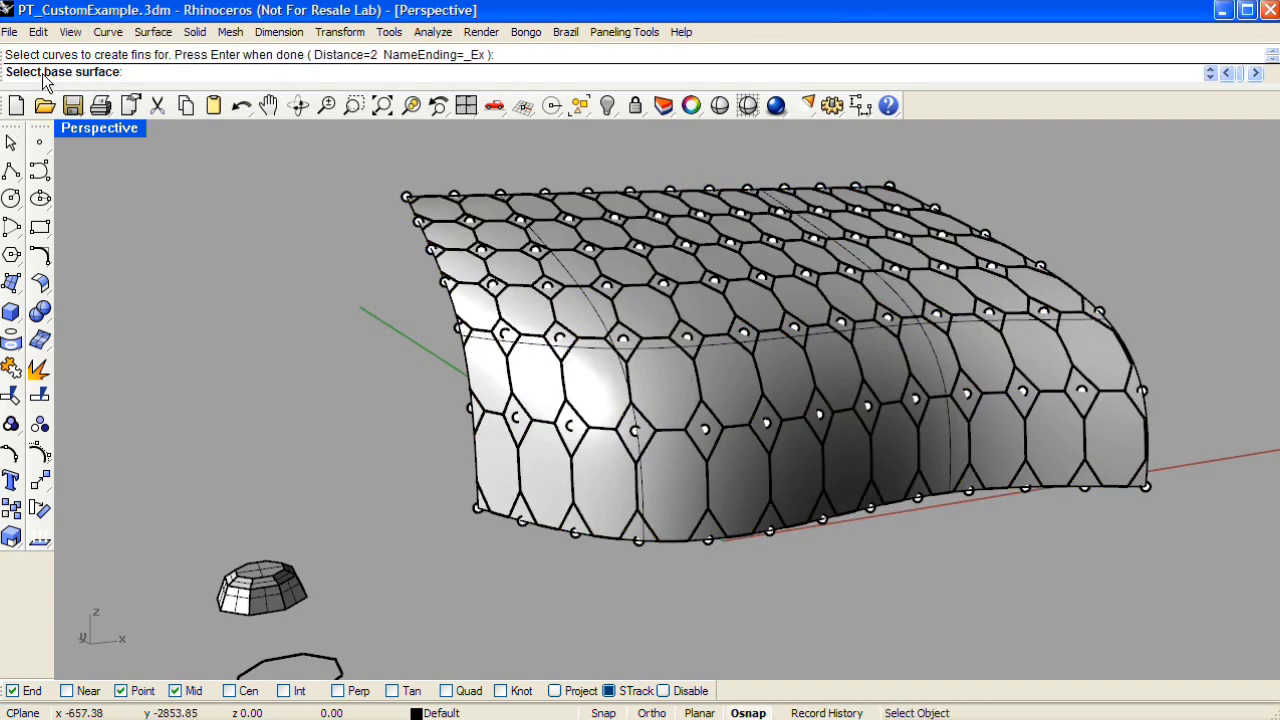
left_click(585, 315)
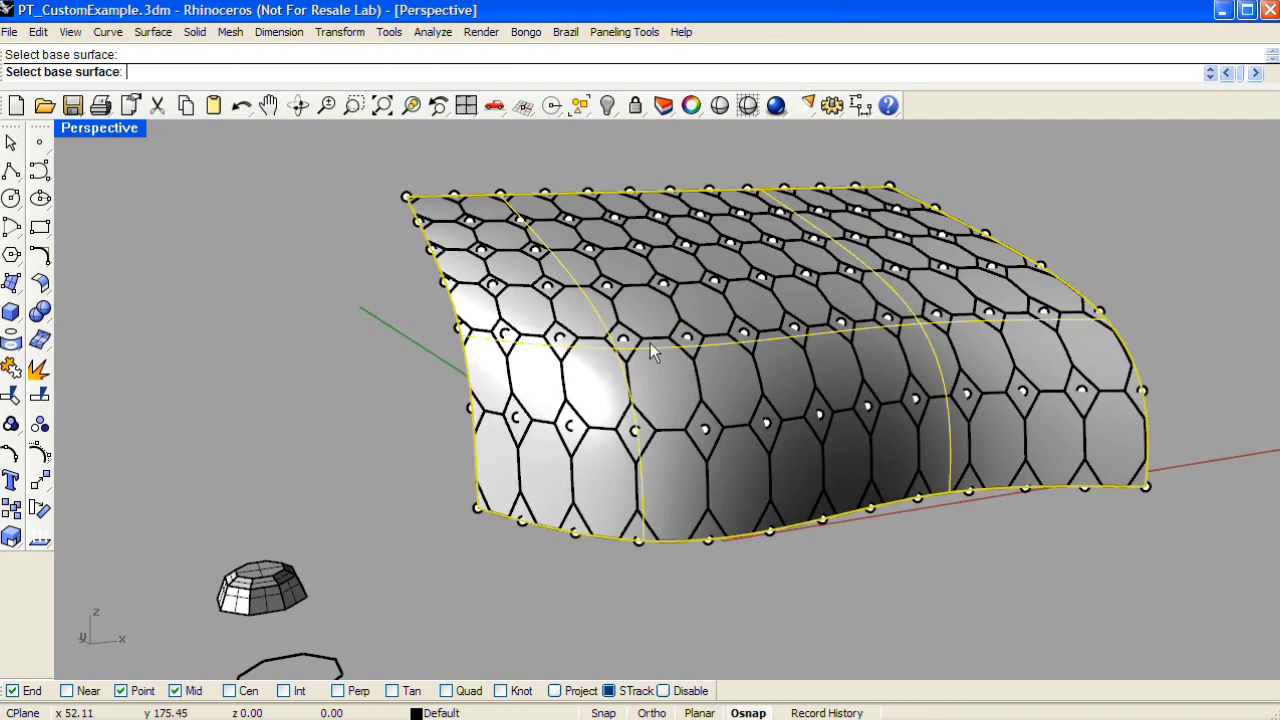
right_click_drag(650, 343, 758, 345)
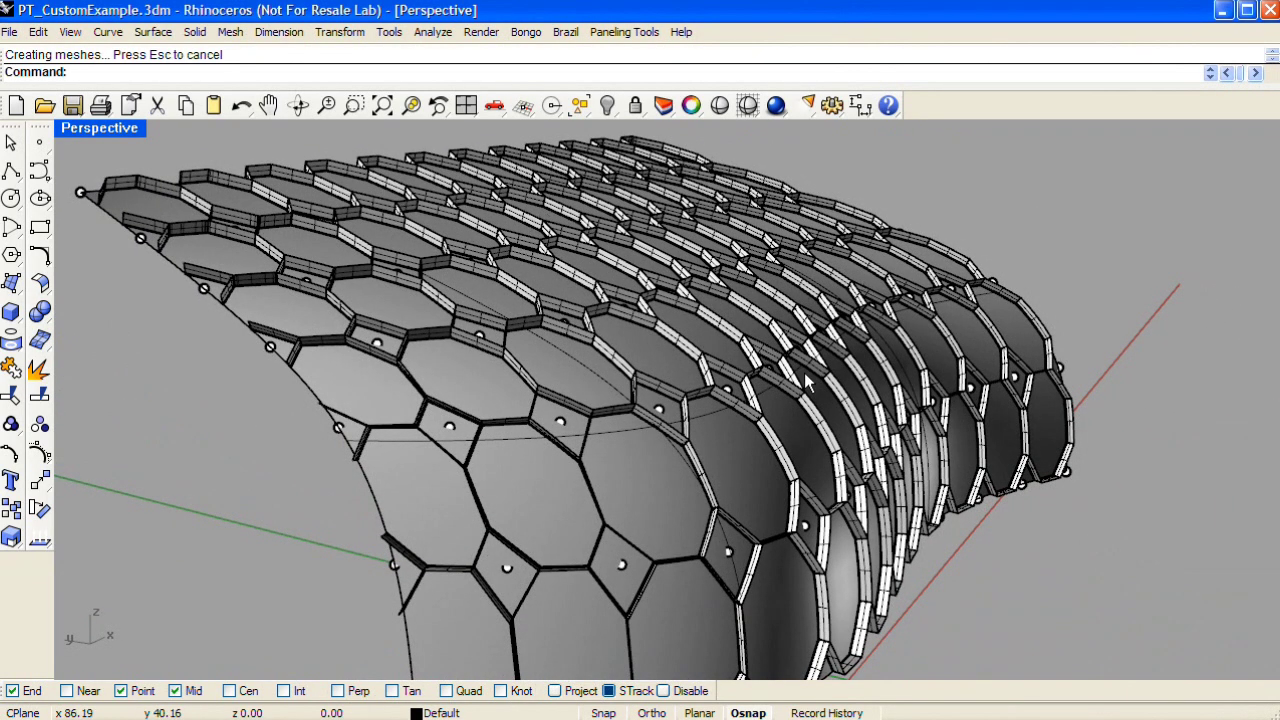
Undo Fin Edges and Panel Grid Custom, leaving the bare curved surface with its point grid.
scroll(800, 395, "down", 4)
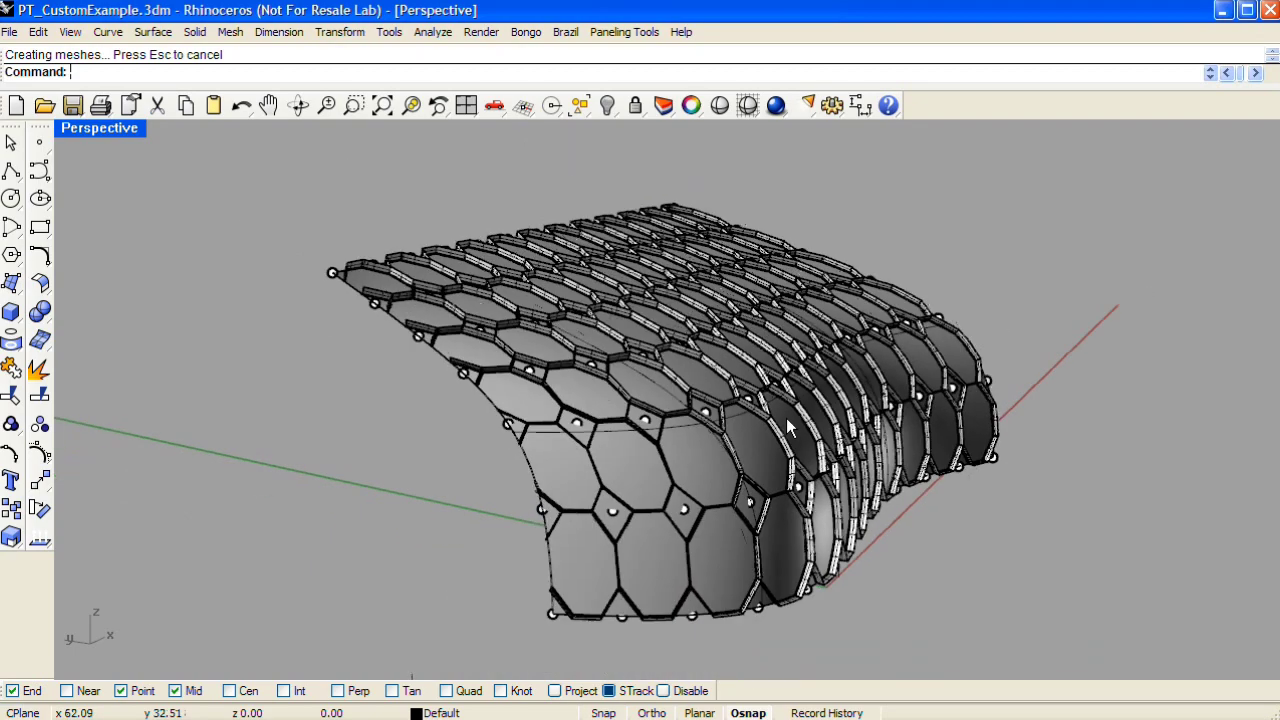
right_click_drag(818, 357, 455, 393)
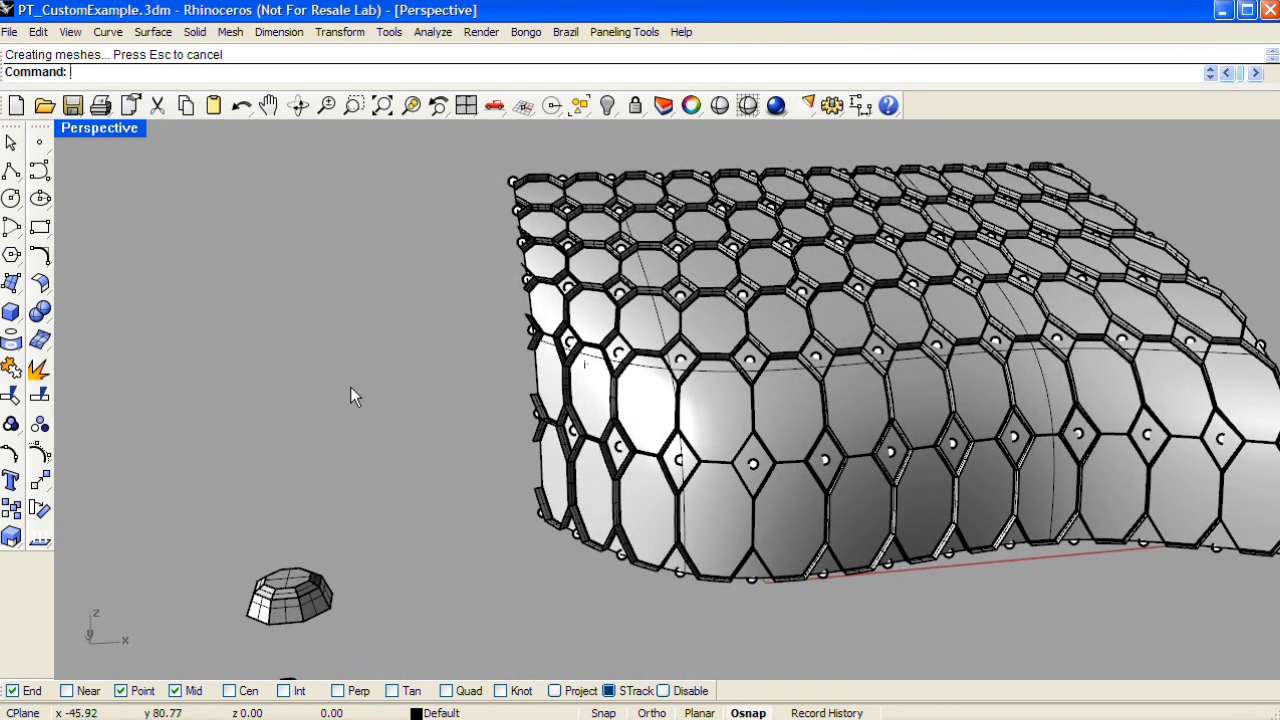
key("ctrl+z")
key("ctrl+z")
right_click_drag(659, 407, 597, 290)
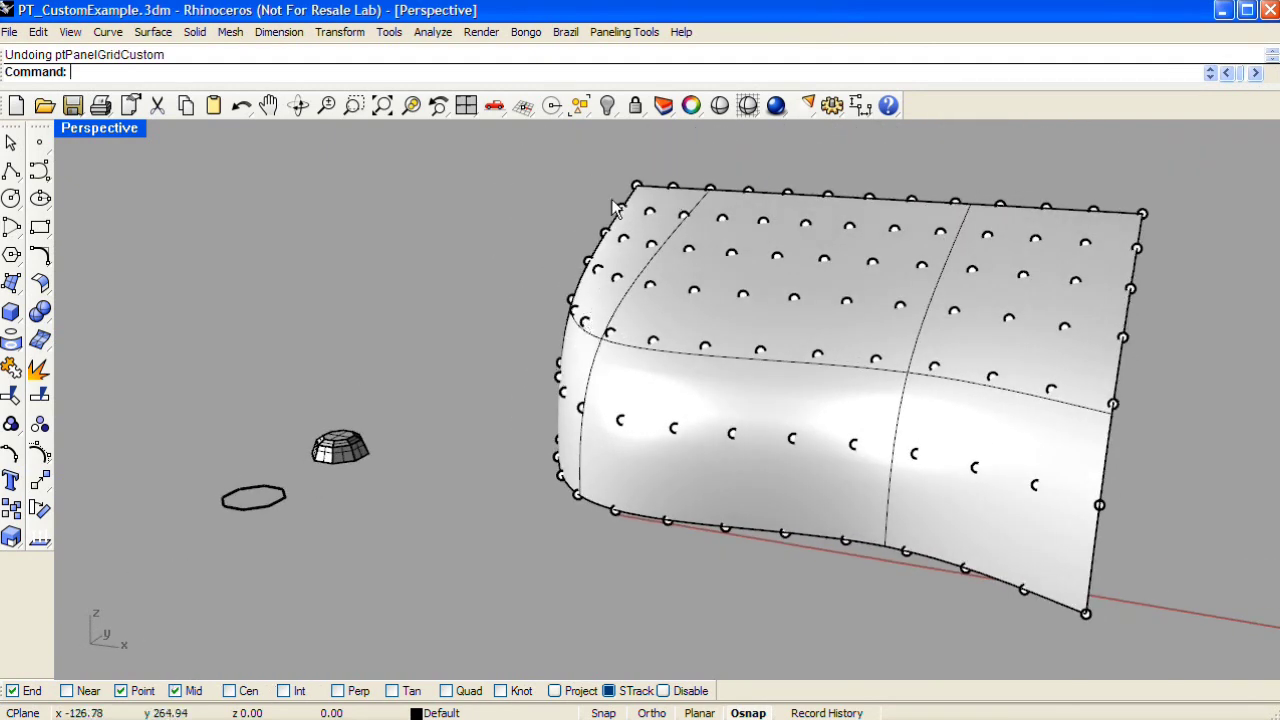
Offset the surface's point grid 3 units out from the curved surface, then clear the selection.
left_click(624, 32)
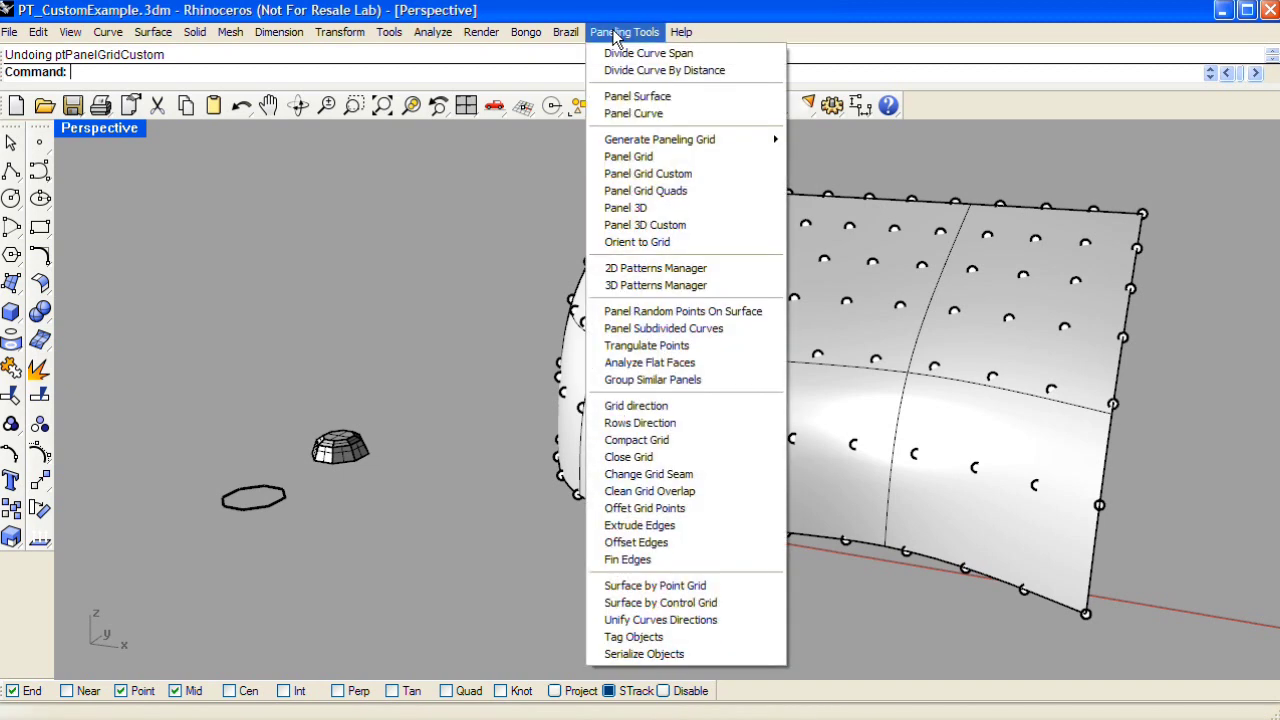
left_click(731, 512)
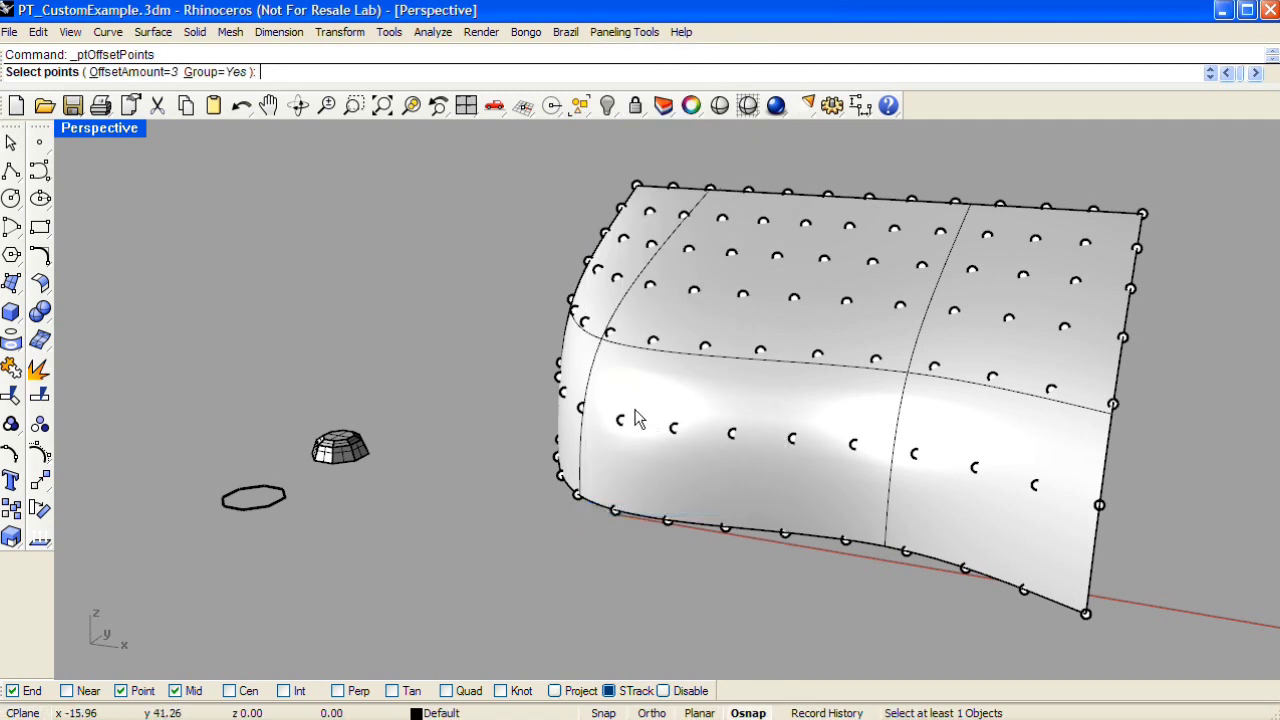
left_click(587, 323)
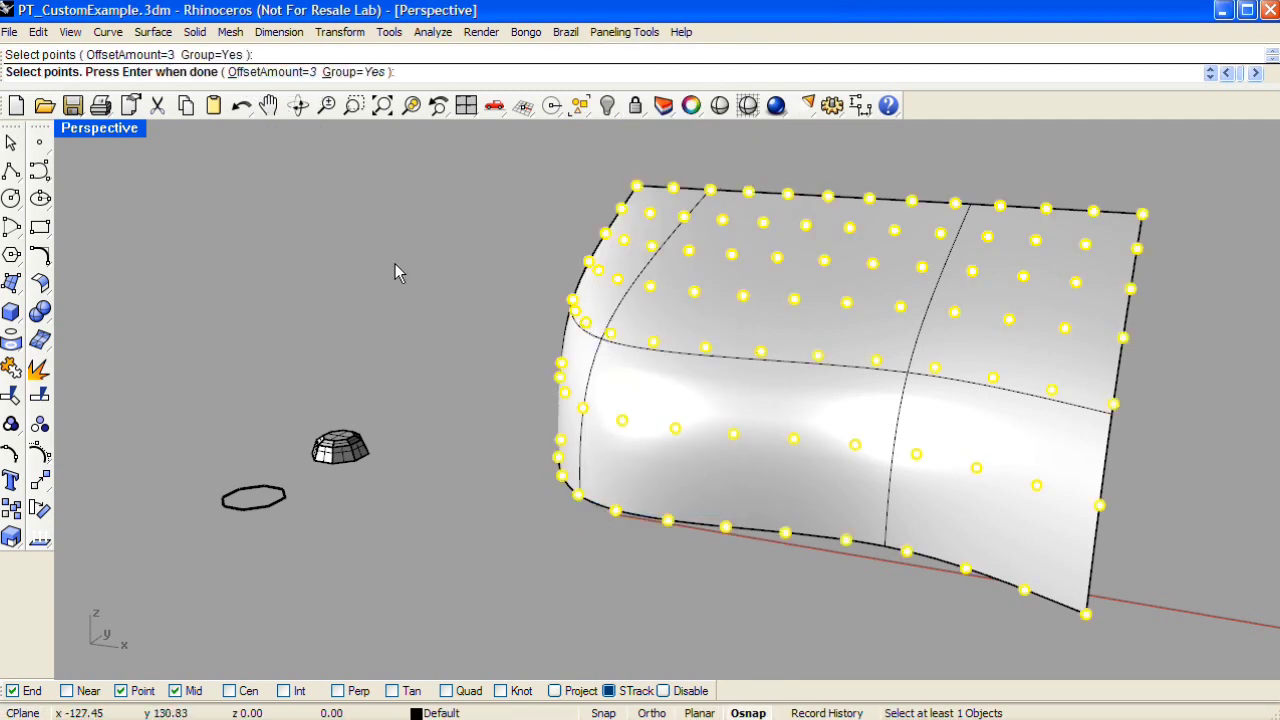
key("Return")
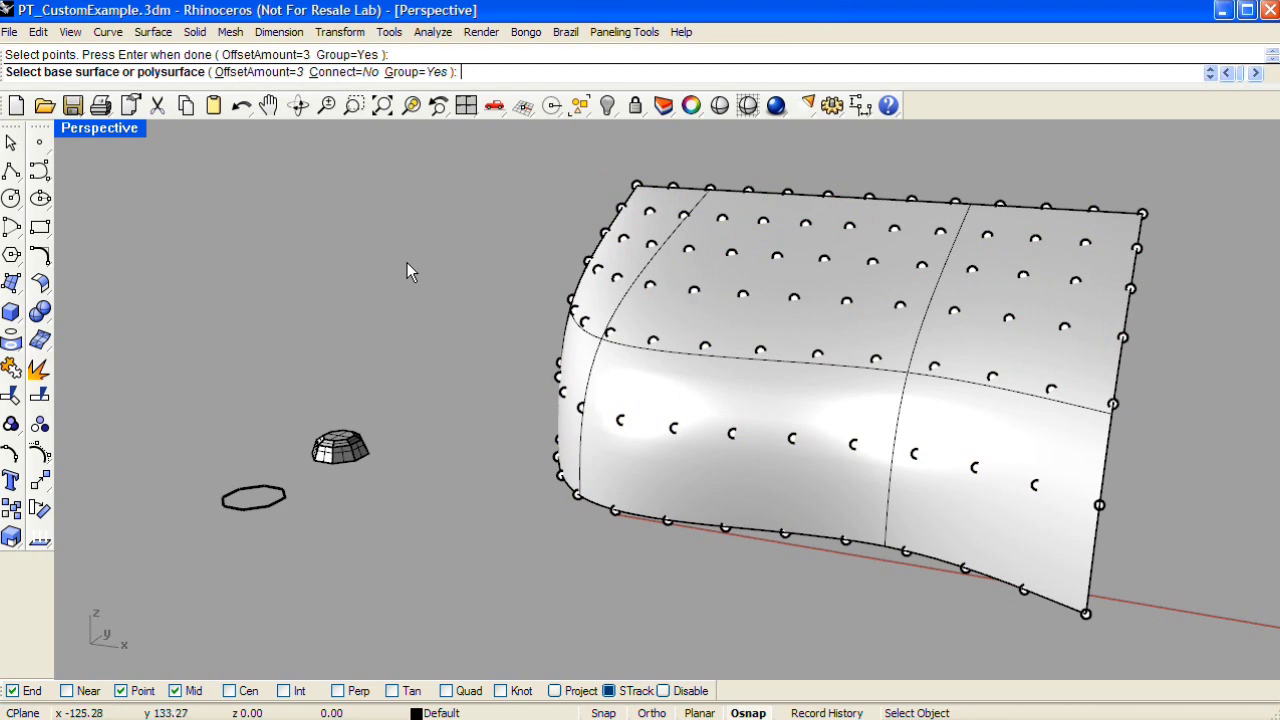
left_click(625, 365)
right_click_drag(545, 365, 527, 332)
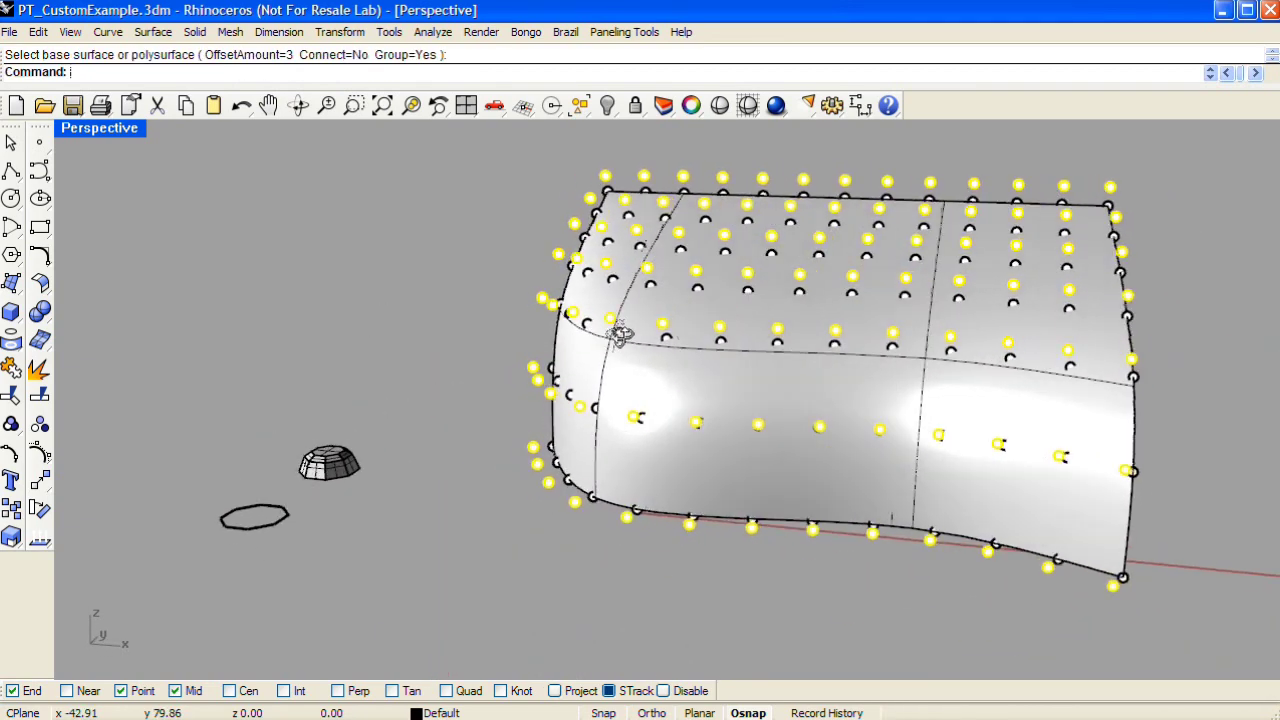
left_click(440, 309)
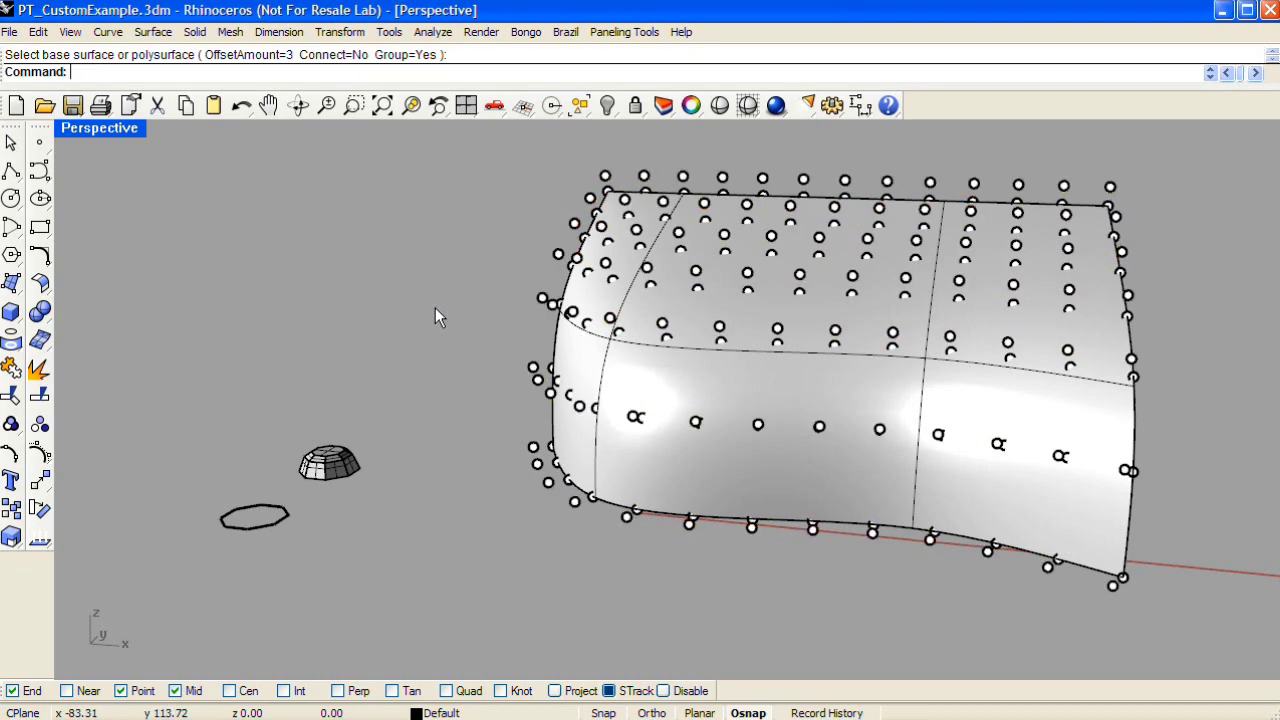
left_click(618, 32)
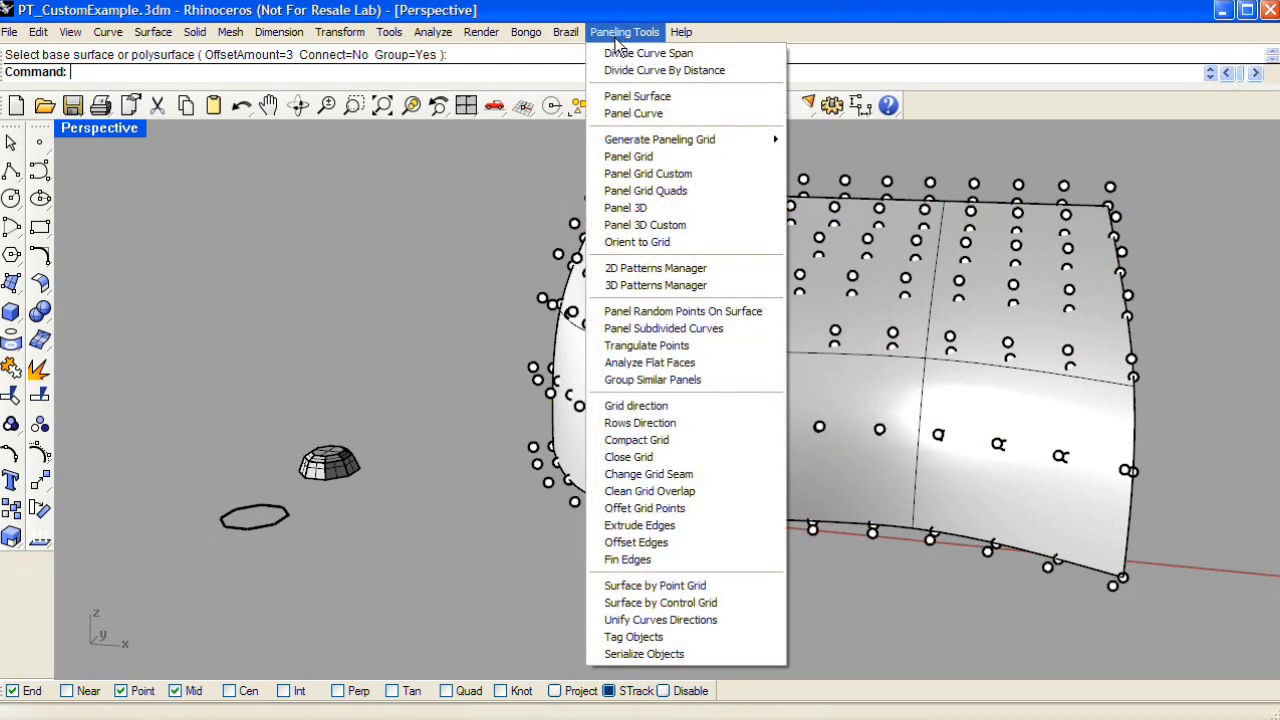
Set up Panel 3D Custom between the original and offset grids, no surfaces, with the faceted dome module.
left_click(714, 228)
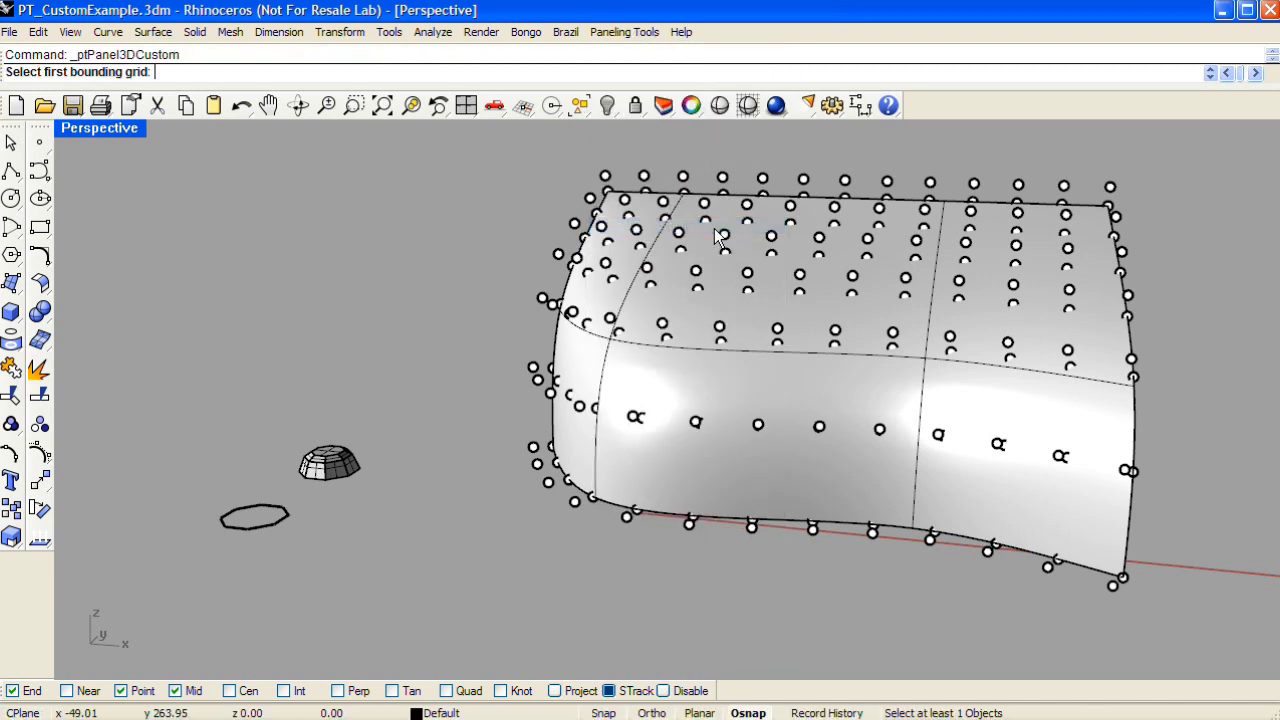
left_click(557, 465)
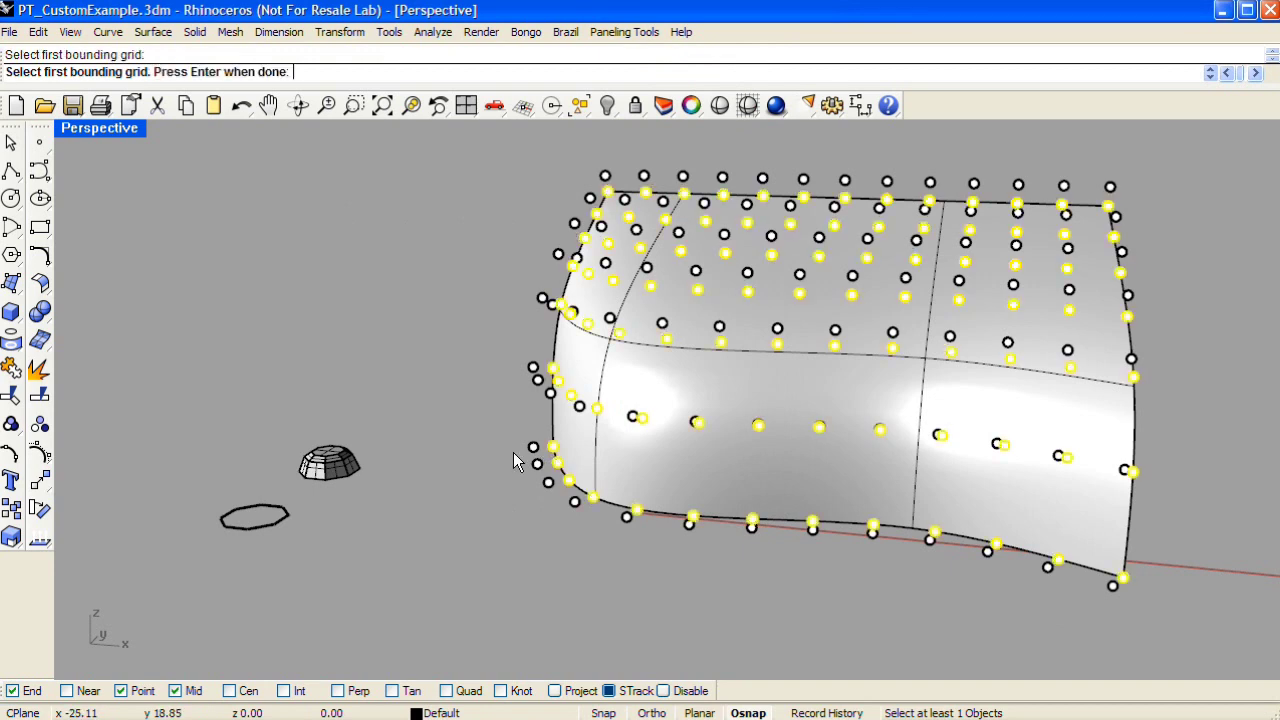
key("Return")
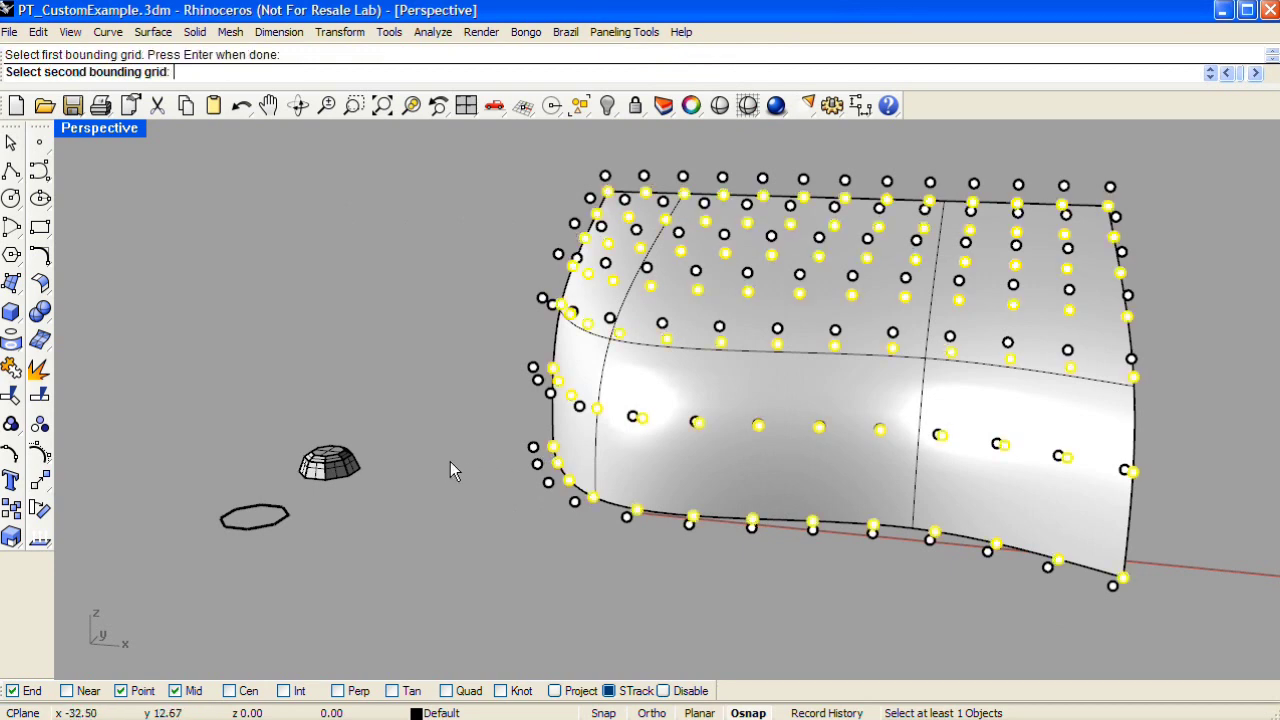
left_click(532, 448)
key("Return")
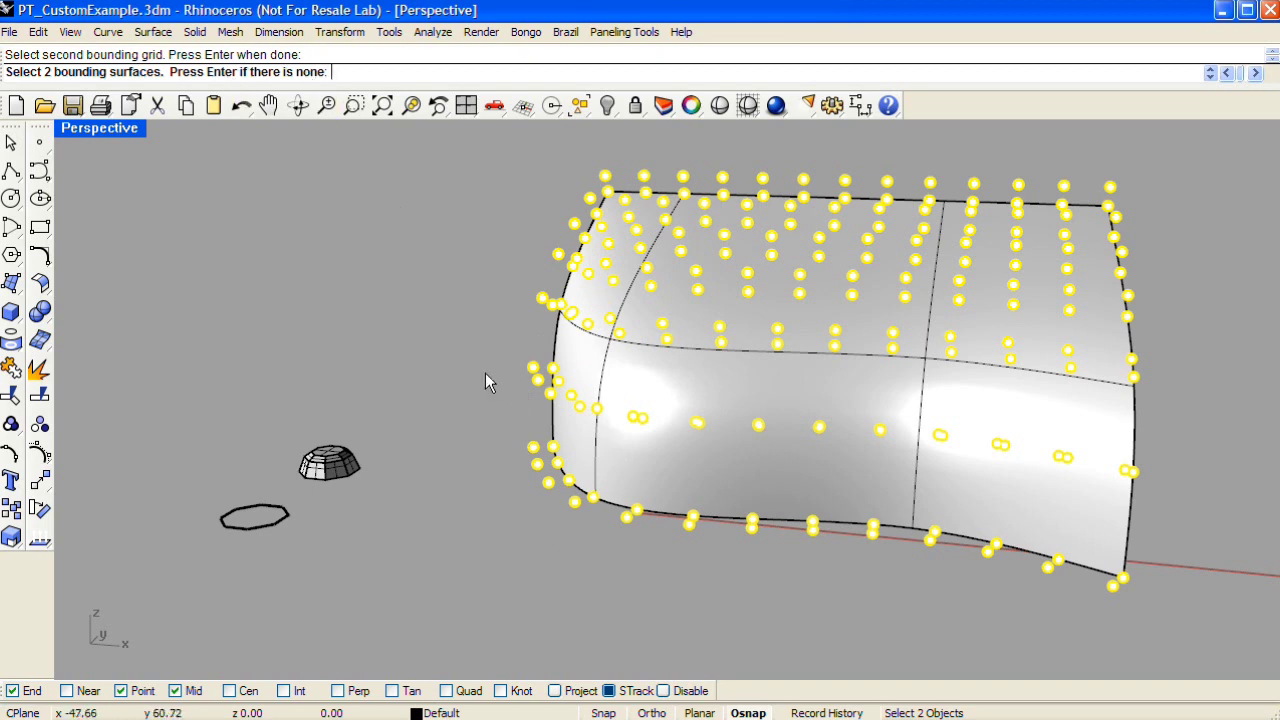
key("Return")
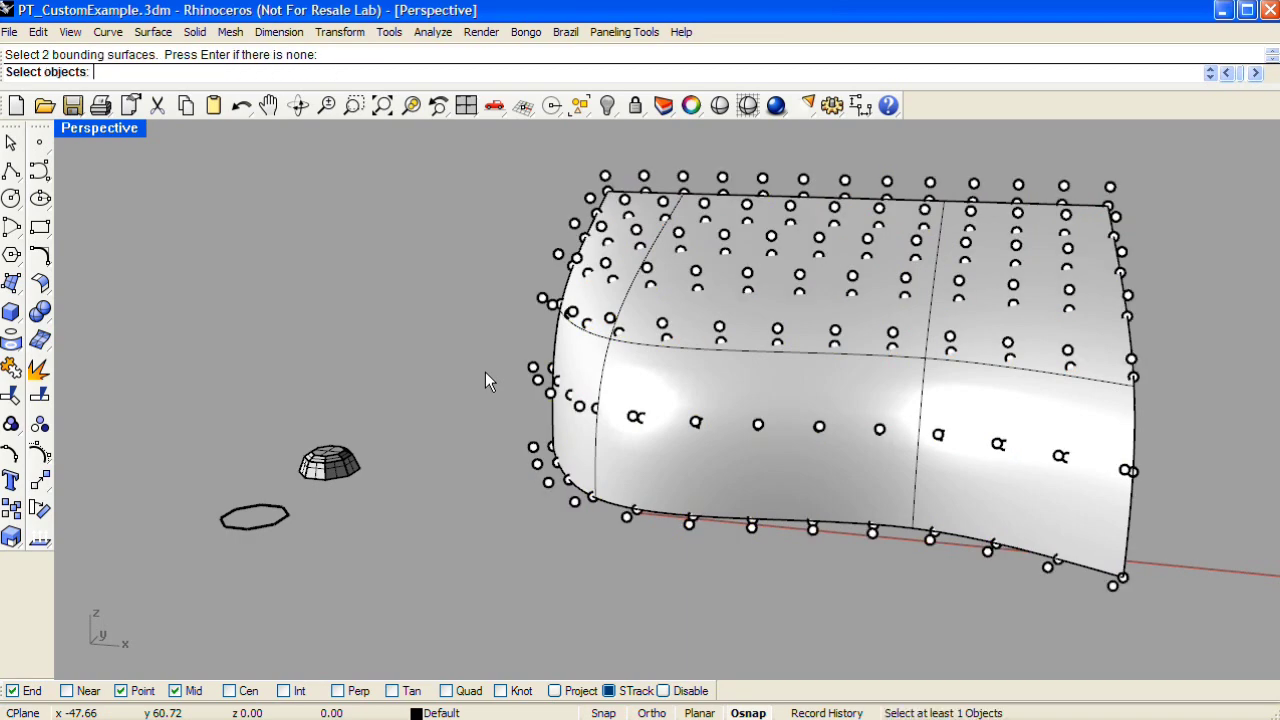
left_click(343, 463)
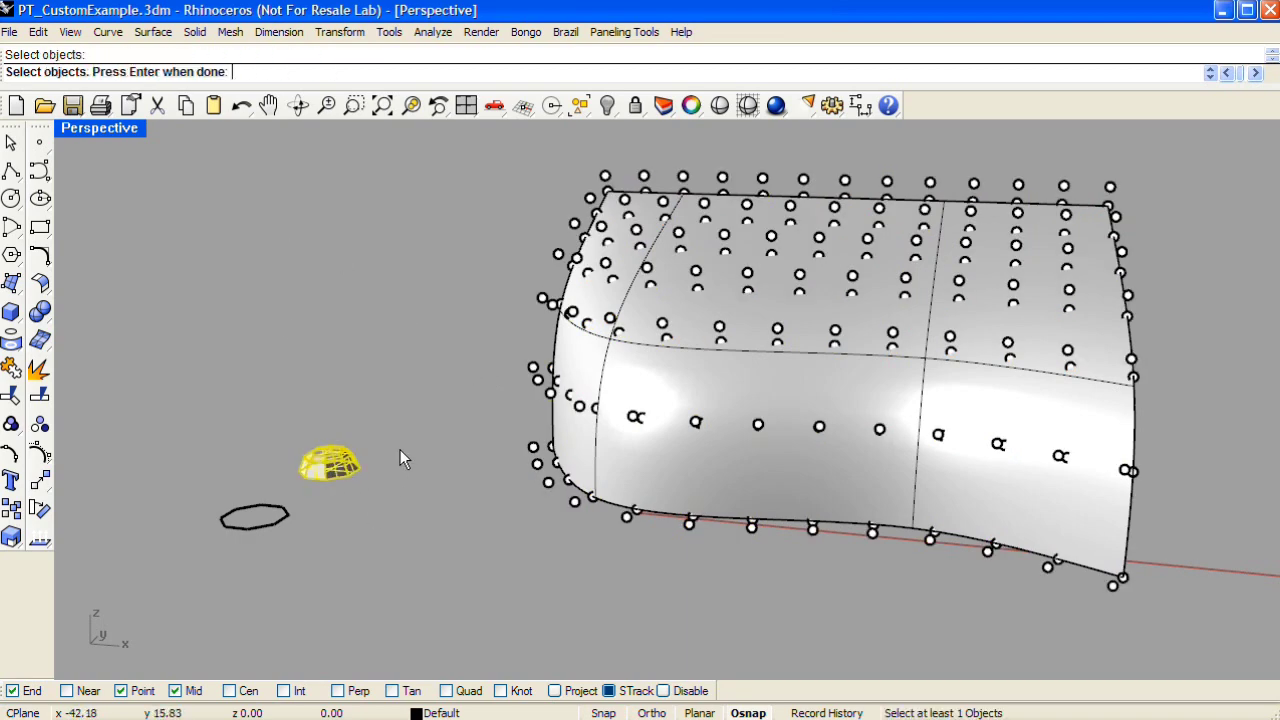
key("Return")
right_click_drag(403, 462, 447, 543)
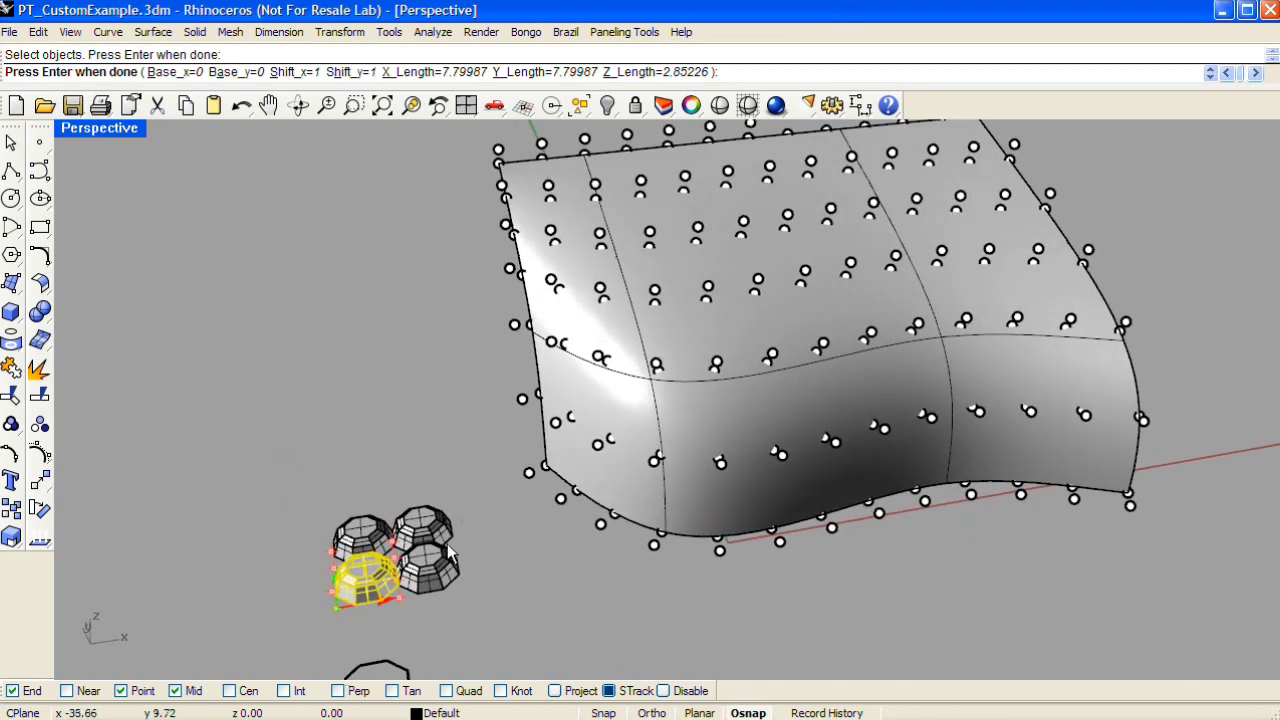
Accept the default Panel 3D Custom options to generate the faceted dome meshes between the grids.
scroll(391, 593, "up", 3)
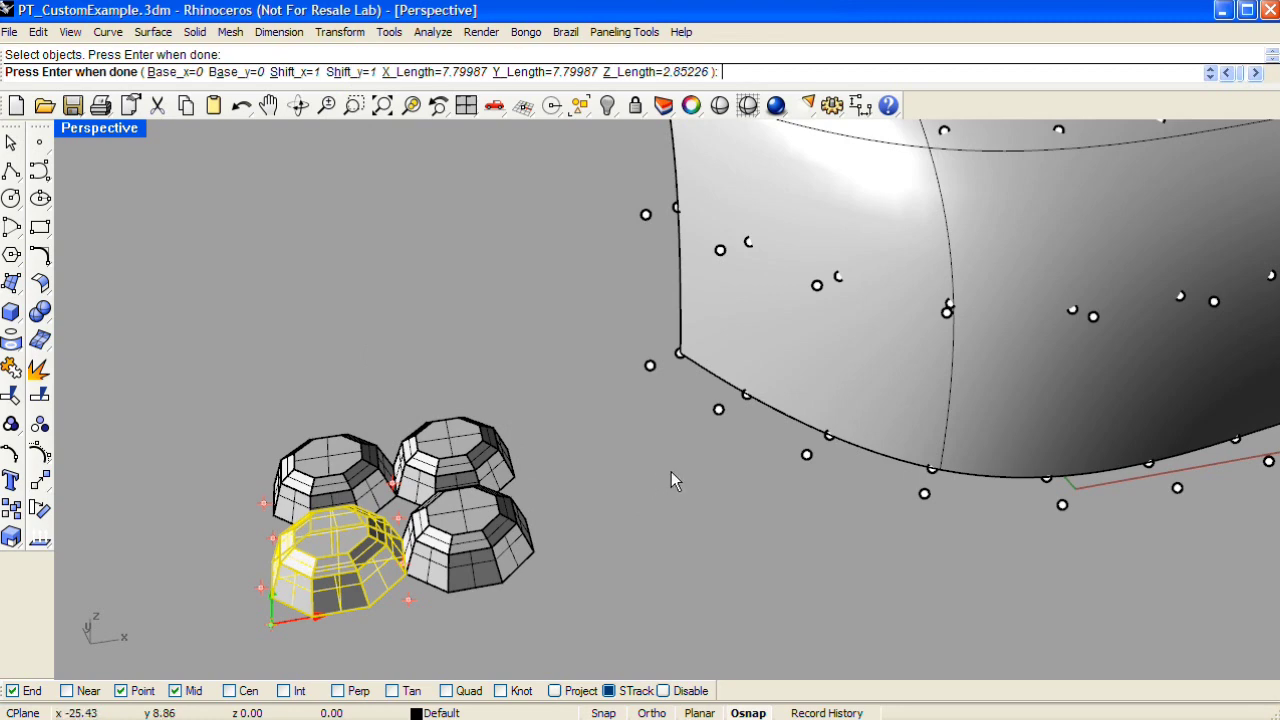
key("Return")
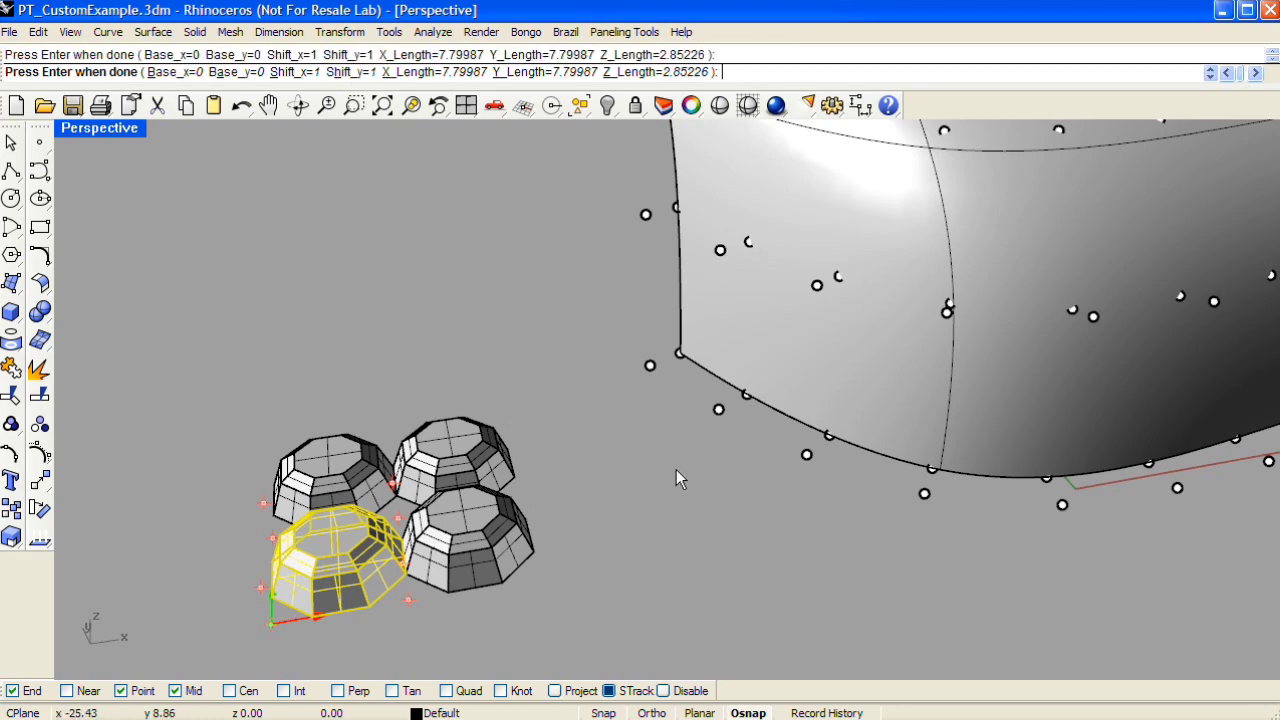
key("Return")
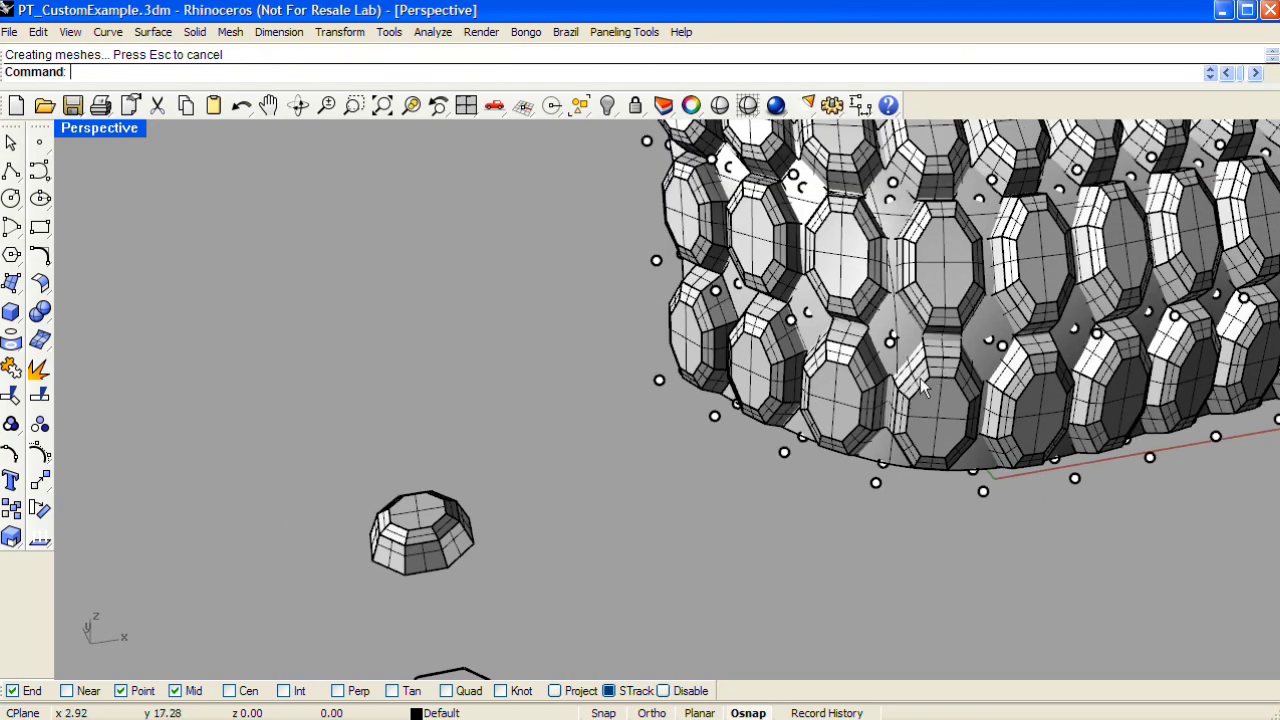
Zoom, pan and orbit to inspect the fully paneled dome-clad surface from above.
scroll(662, 557, "up", 5)
right_click_drag(662, 557, 646, 561, "shift")
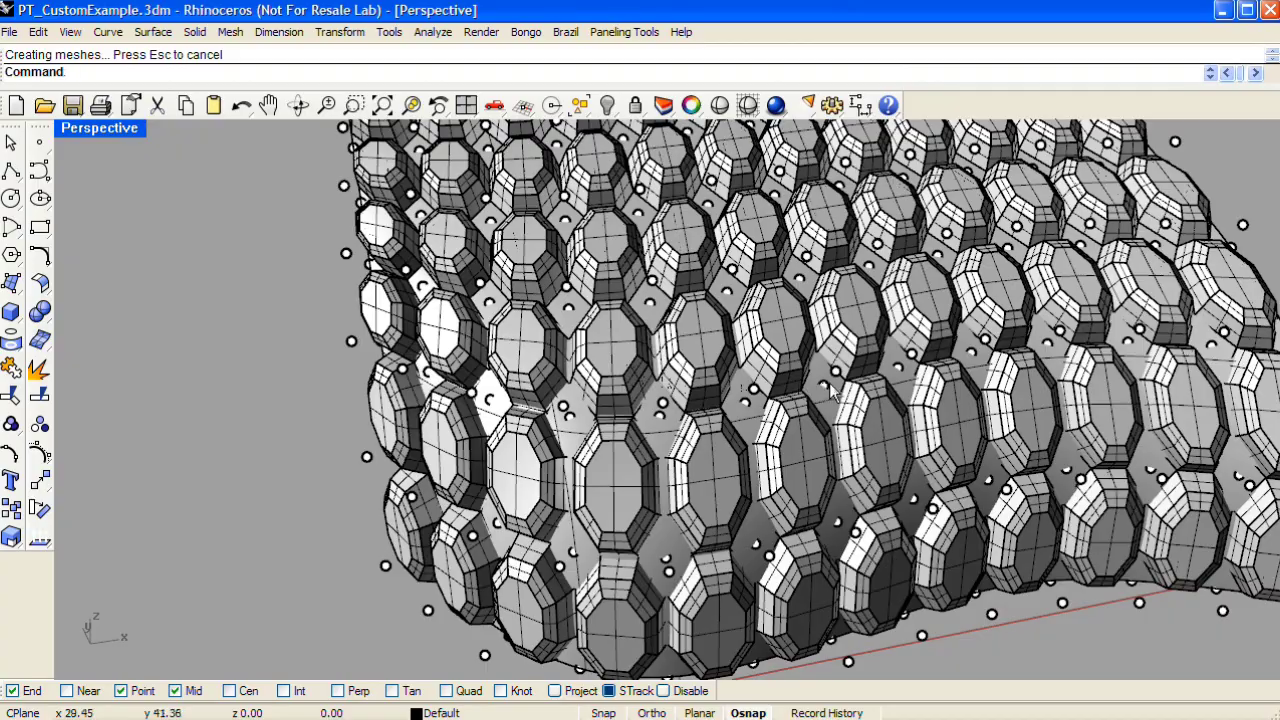
scroll(835, 395, "down", 3)
right_click_drag(846, 394, 740, 335)
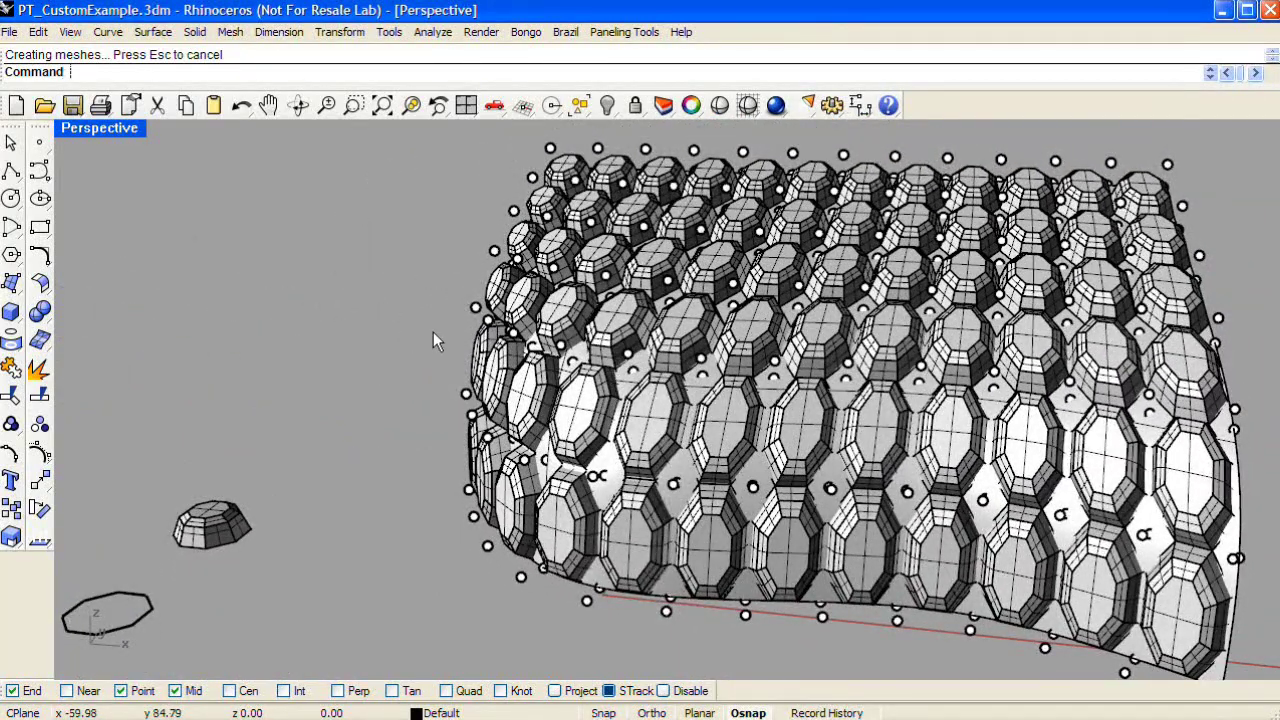
right_click_drag(433, 340, 419, 250)
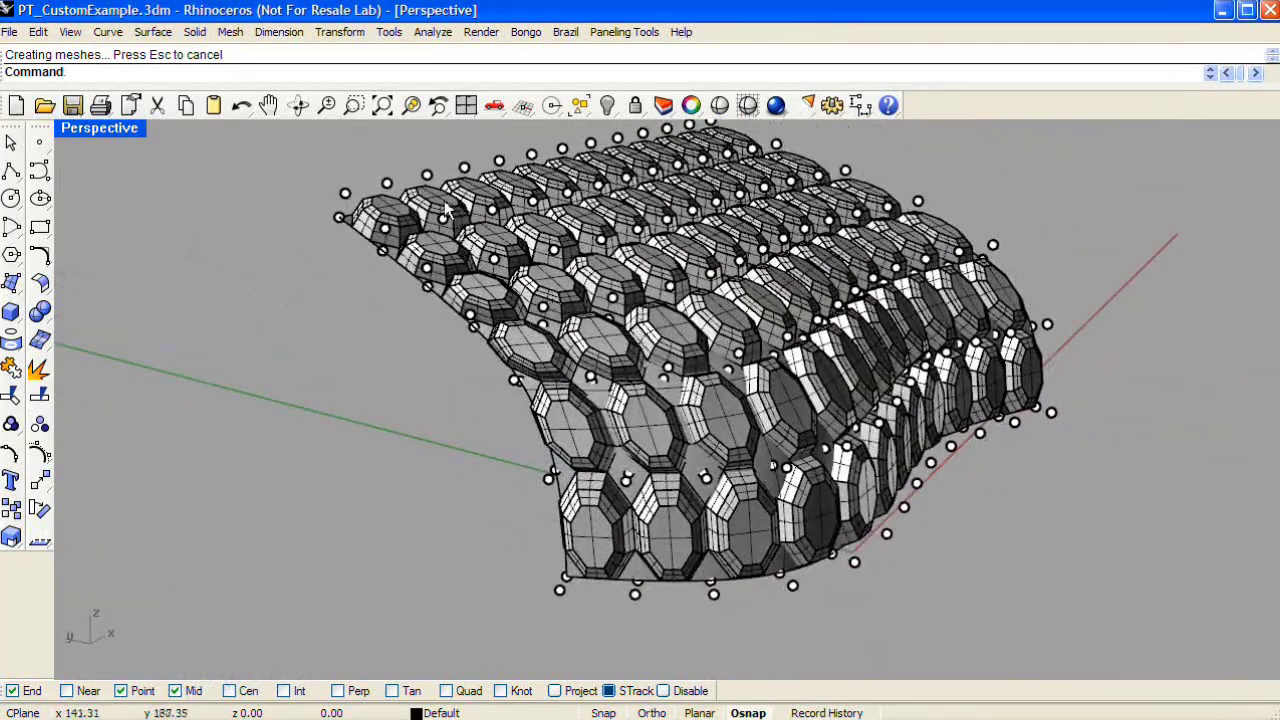